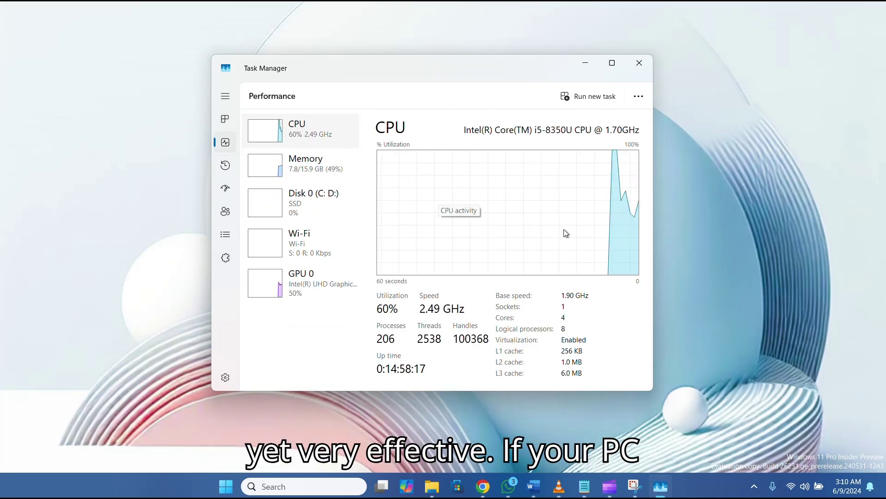
# - Show kernel times on the CPU performance graph and change the graph to logical processors
pyautogui.click(314, 174)
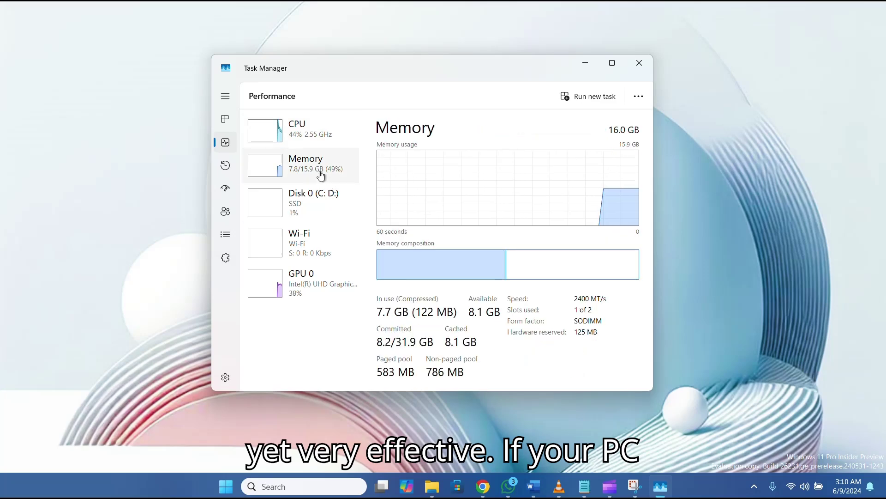
pyautogui.click(311, 137)
pyautogui.rightClick(312, 138)
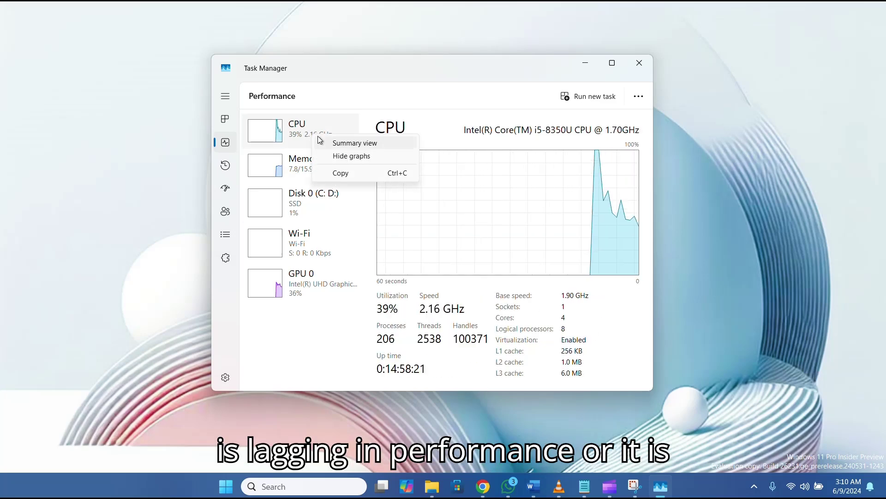
pyautogui.rightClick(457, 225)
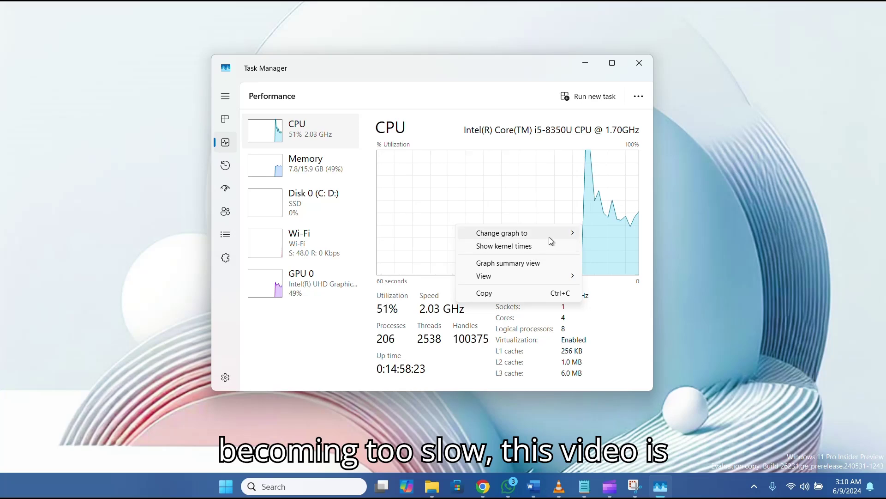
pyautogui.click(548, 244)
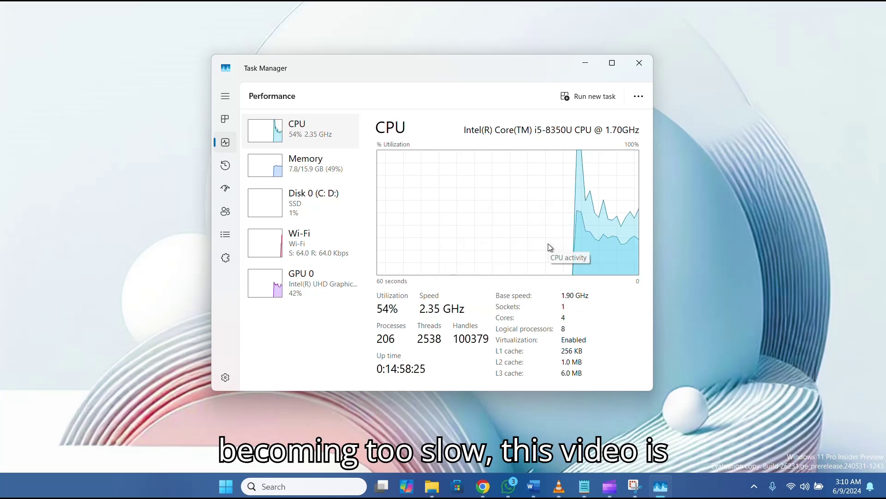
pyautogui.rightClick(548, 243)
pyautogui.moveTo(580, 253)
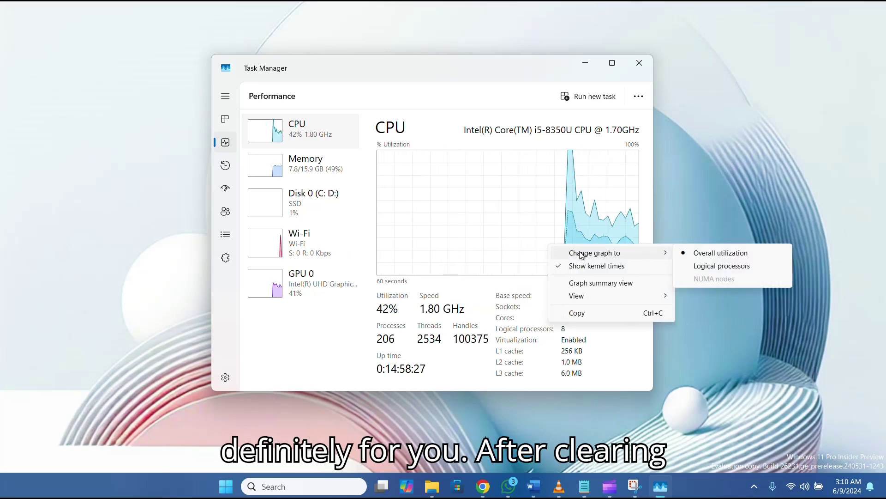
pyautogui.moveTo(659, 254)
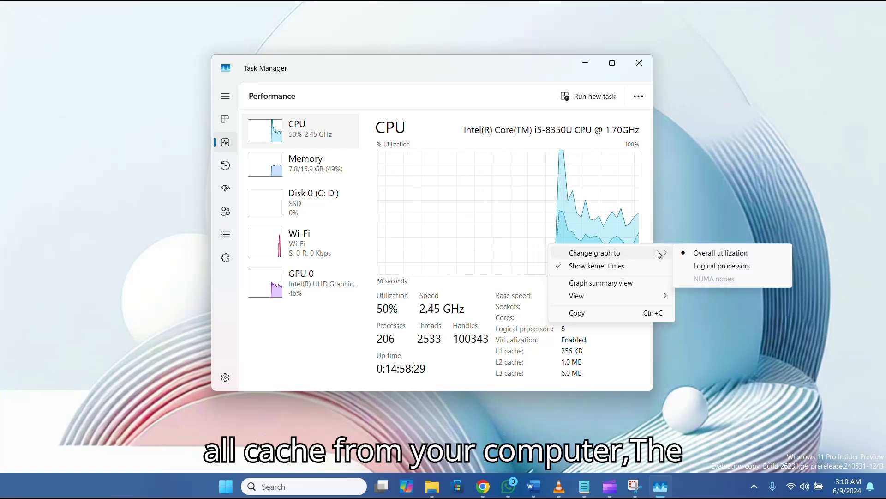
pyautogui.click(701, 265)
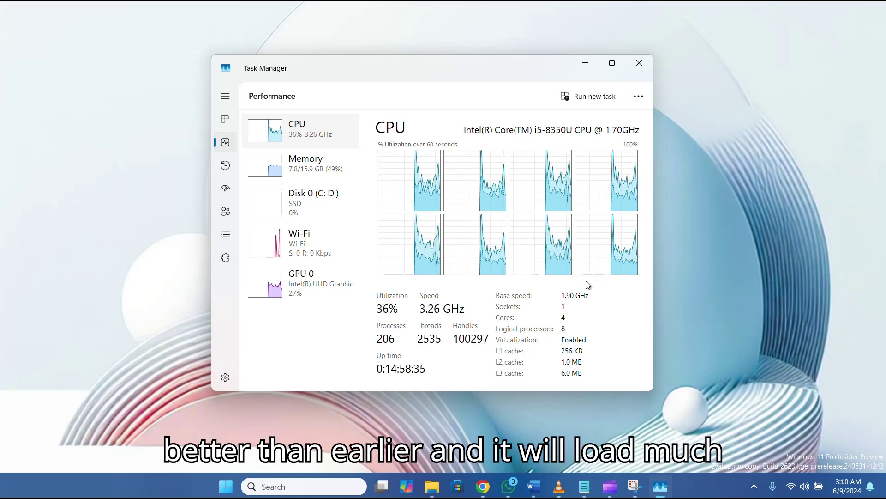
# - Check the memory performance graph and close Task Manager
pyautogui.click(298, 165)
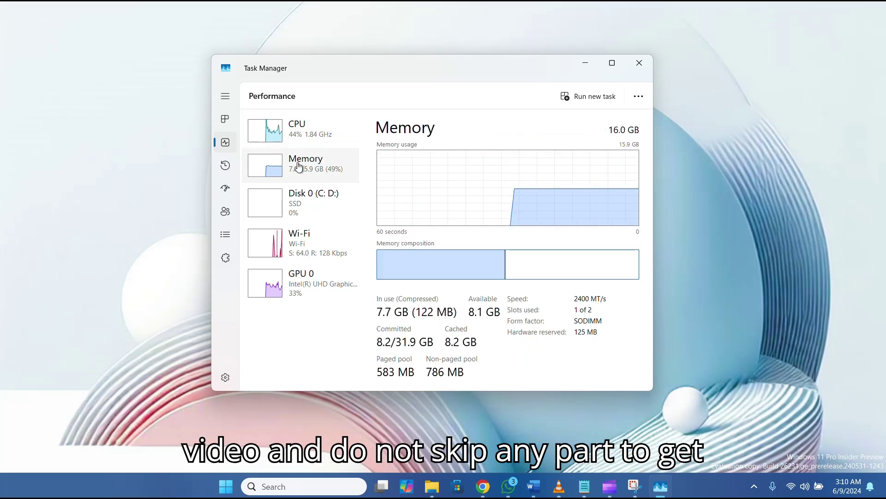
pyautogui.click(639, 62)
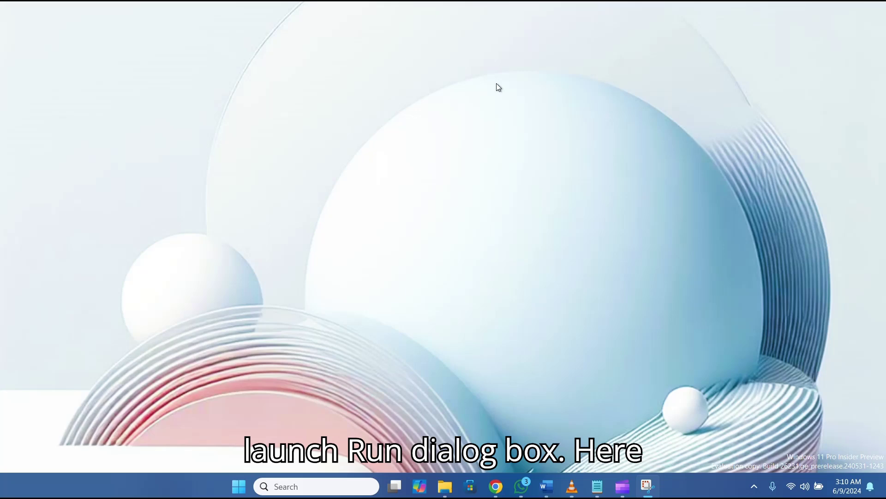
# - Open the Windows Prefetch folder by running "Prefetch" from the Run dialog
pyautogui.press('super+r')
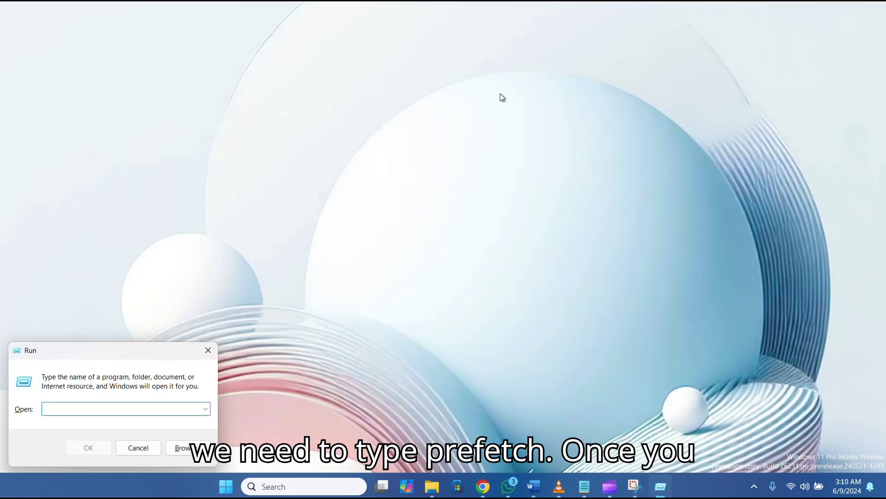
pyautogui.write('Prefe')
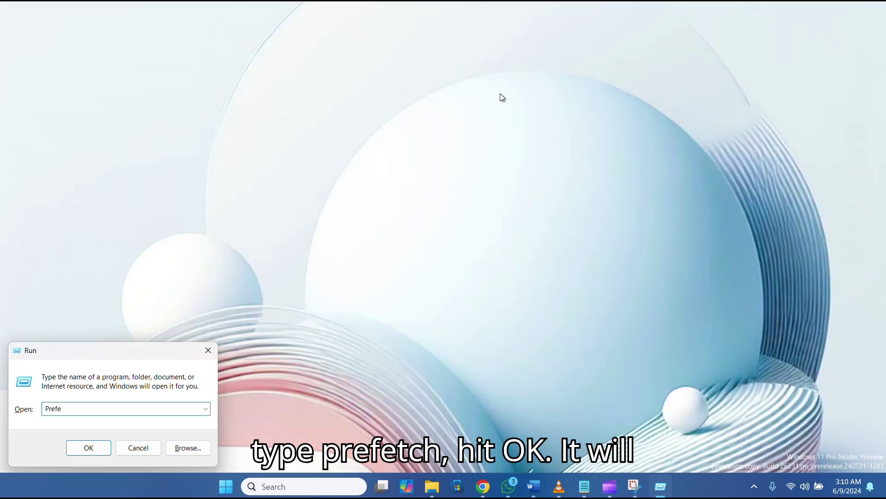
pyautogui.write('tch')
pyautogui.press('Return')
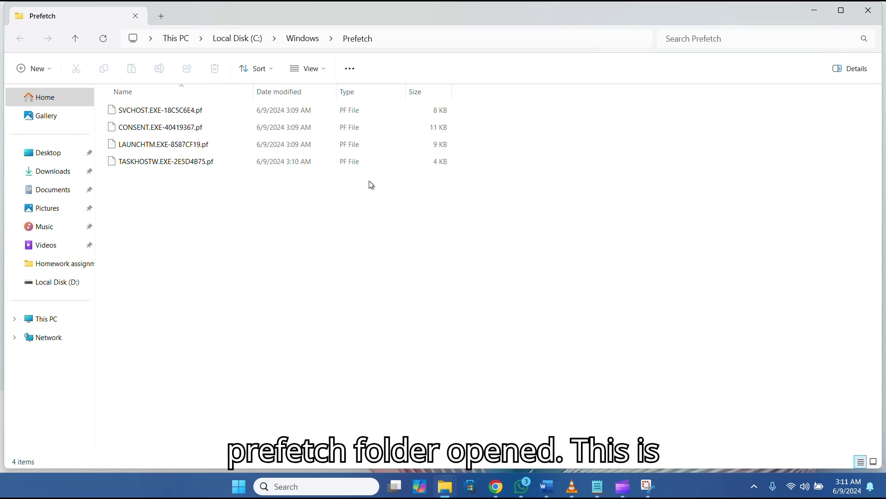
# - Permanently delete all files in the Prefetch folder, bypassing the Recycle Bin
pyautogui.click(283, 166)
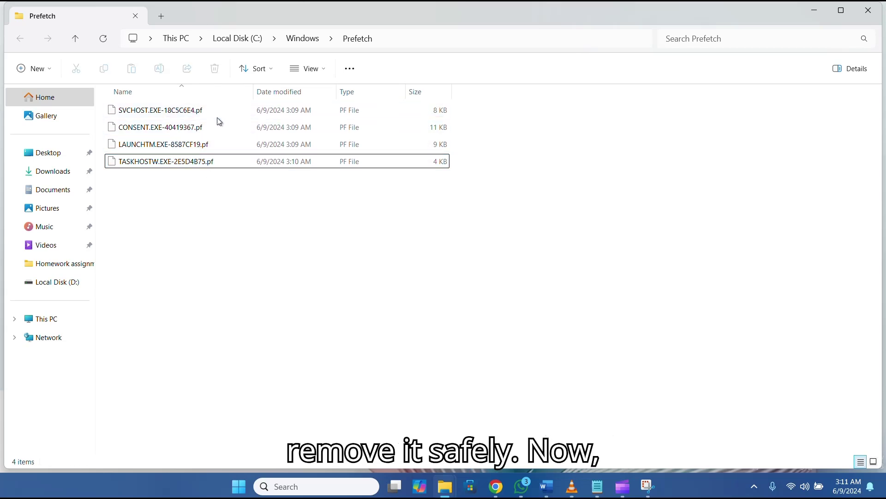
pyautogui.click(199, 130)
pyautogui.click(231, 190)
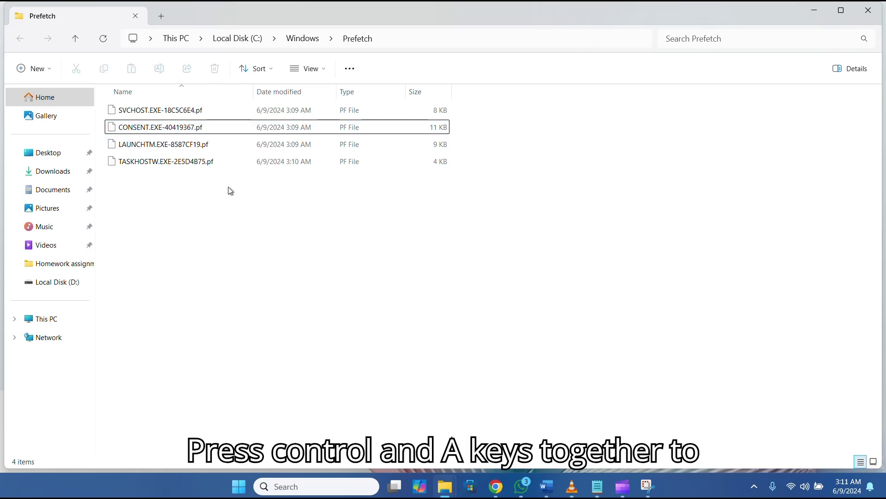
pyautogui.hotkey('ctrl', 'a')
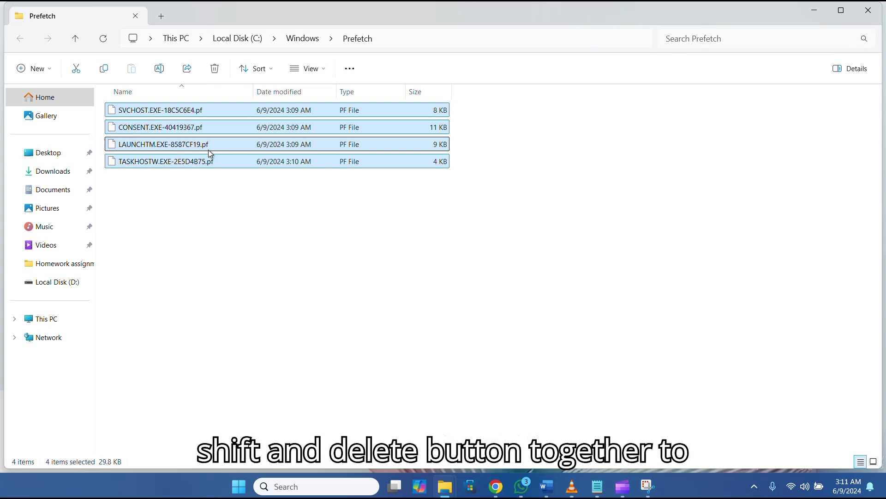
pyautogui.hotkey('shift', 'Delete')
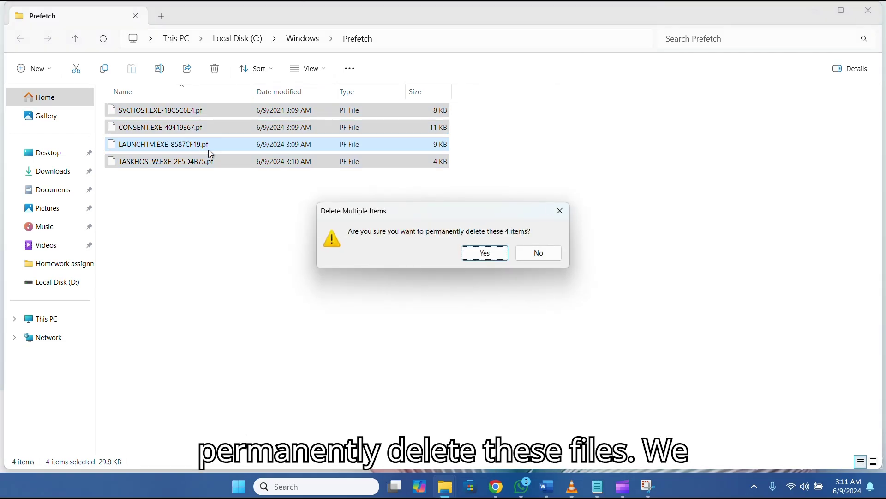
pyautogui.press('Return')
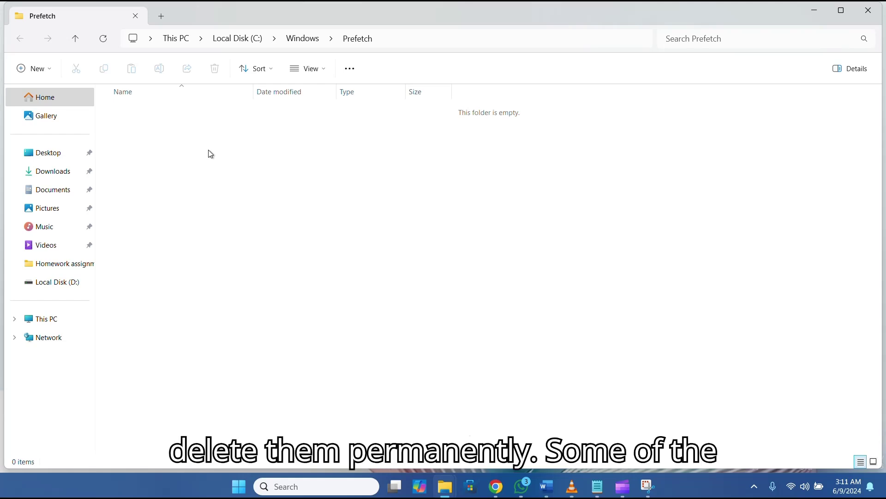
# - Maximize the Prefetch folder window and close it
pyautogui.press('super+d')
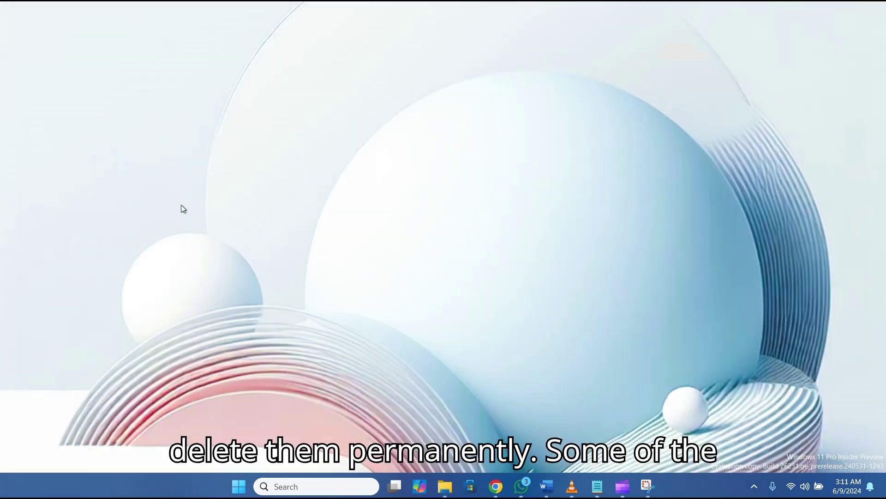
pyautogui.press('super+d')
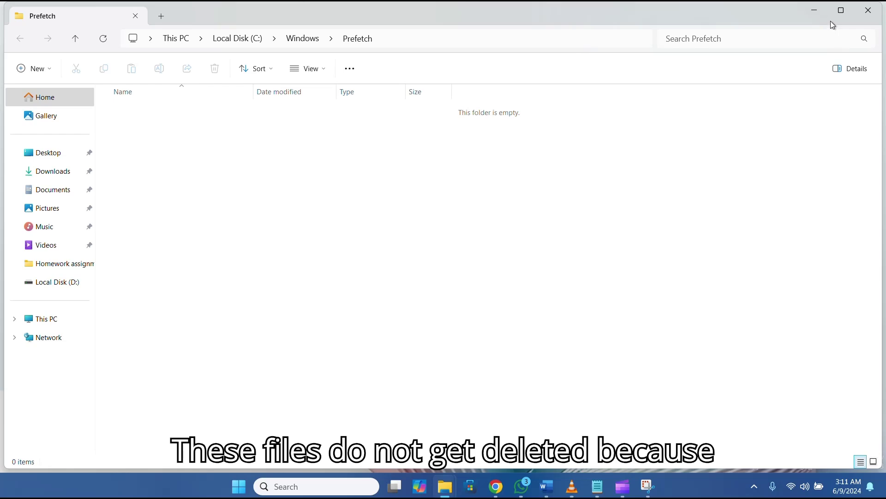
pyautogui.click(839, 11)
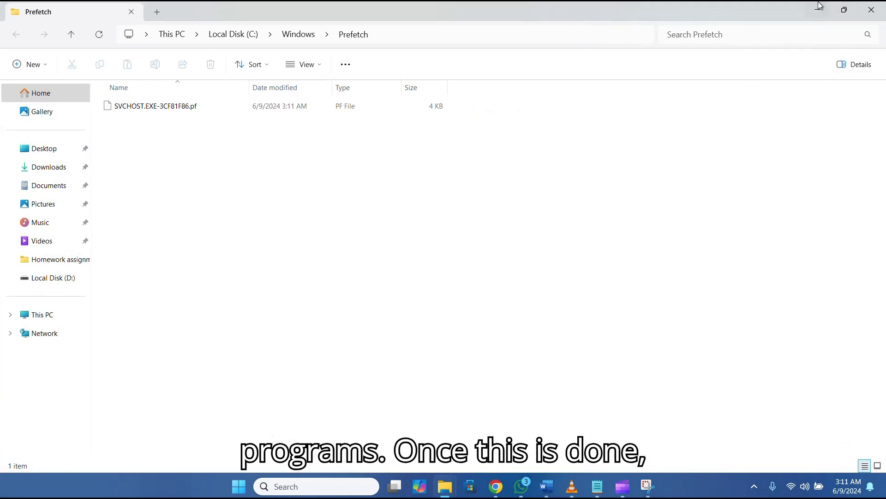
pyautogui.click(872, 10)
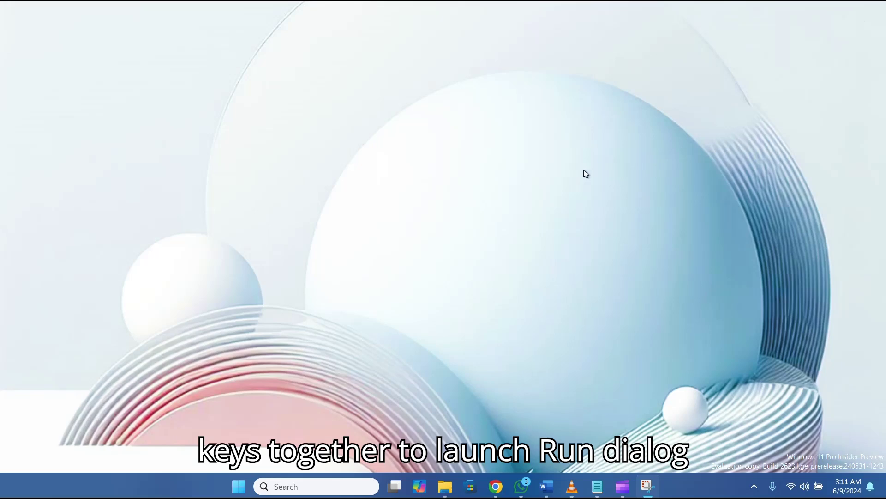
# - Open the Windows Temp folder by running "temp" from the Run dialog
pyautogui.press('super+r')
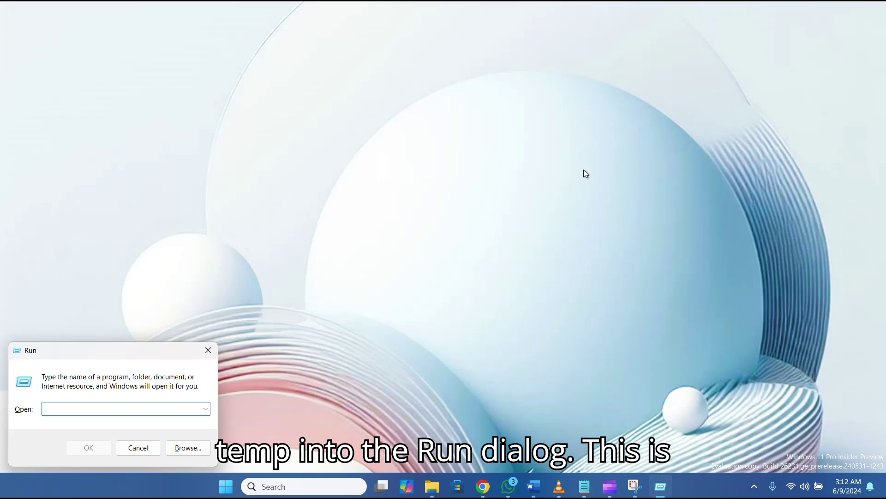
pyautogui.write('tem')
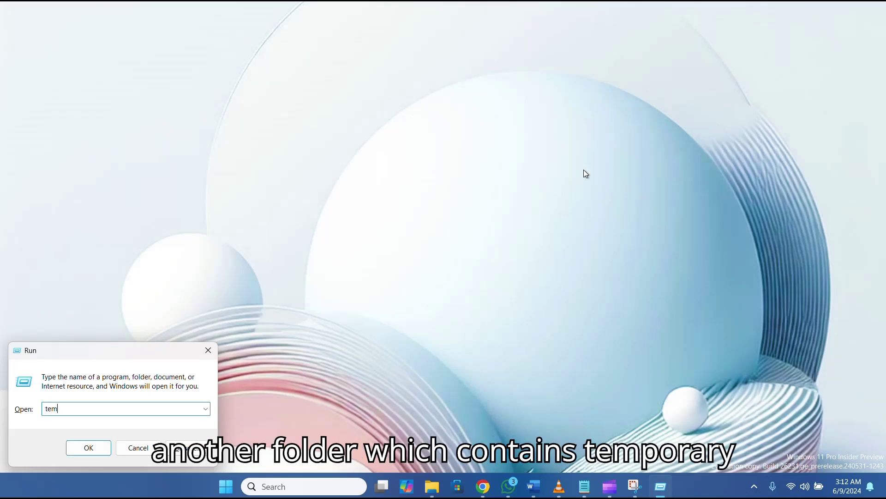
pyautogui.write('p')
pyautogui.press('Return')
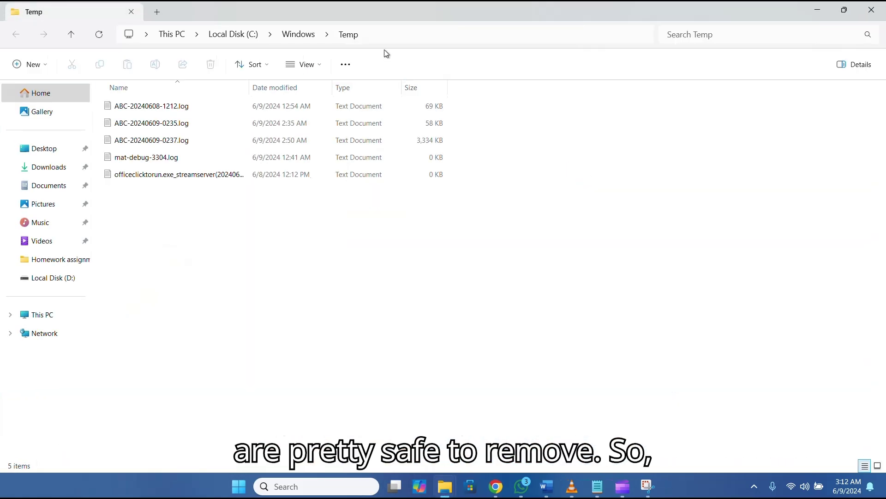
# - Permanently delete all files in the Windows Temp folder, skipping all items in use, and close the folder window
pyautogui.hotkey('ctrl', 'a')
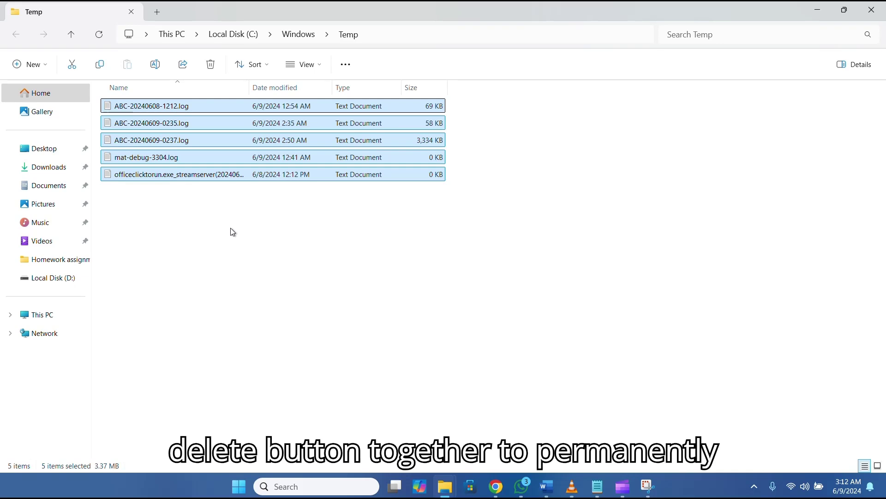
pyautogui.hotkey('shift', 'Delete')
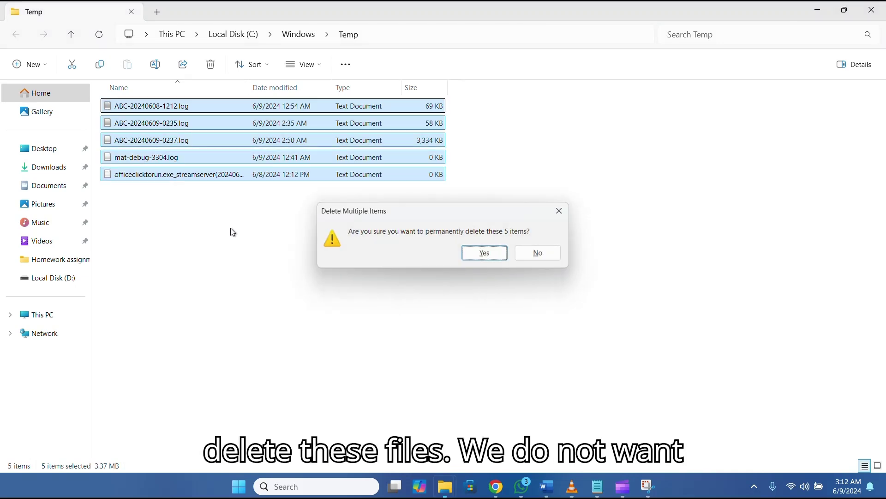
pyautogui.press('Return')
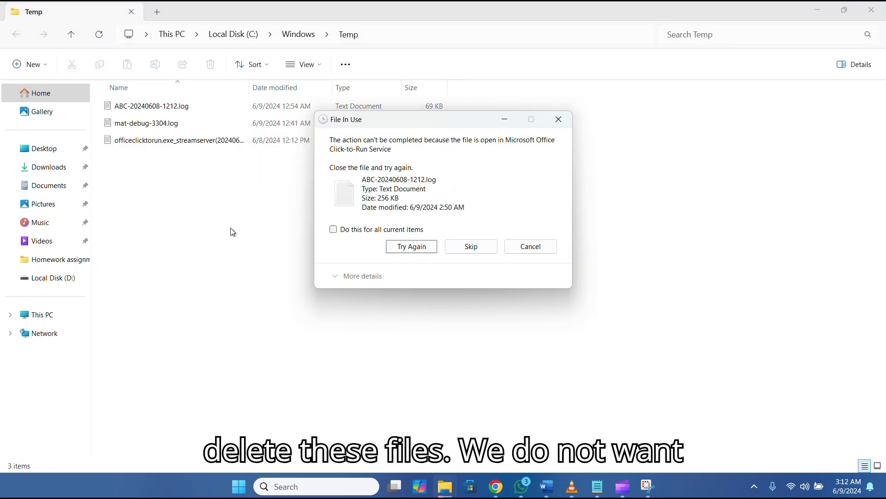
pyautogui.click(349, 230)
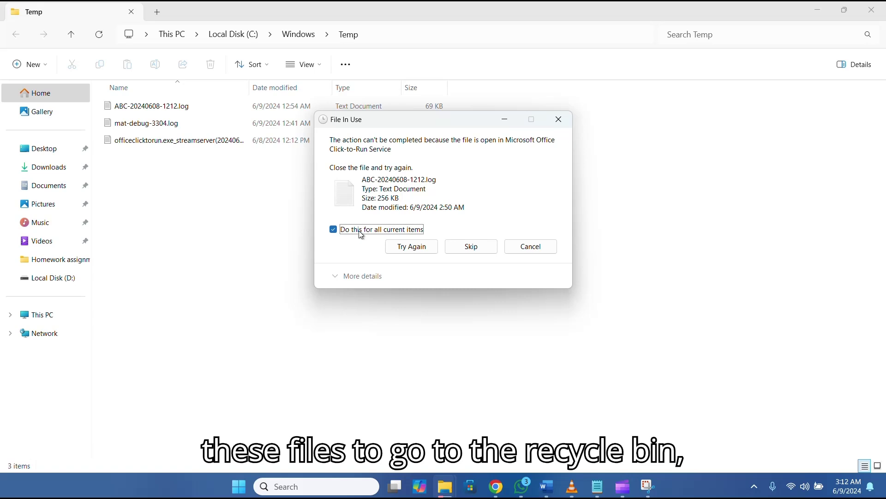
pyautogui.click(472, 249)
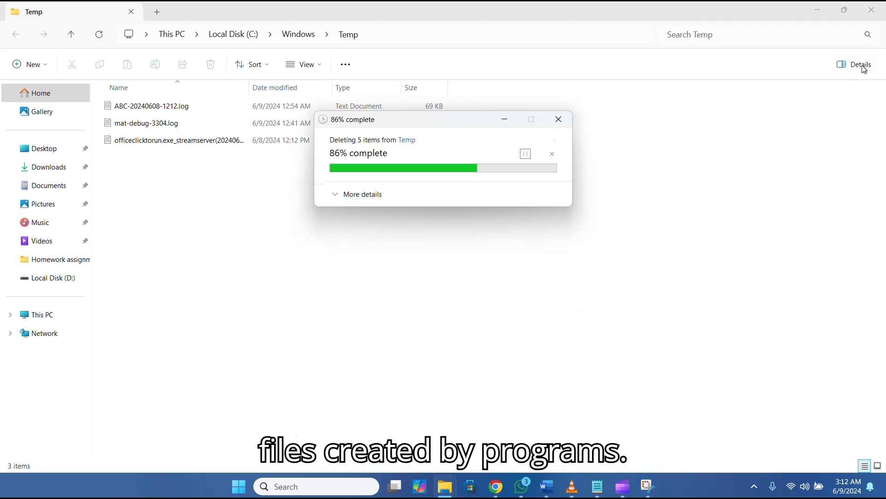
pyautogui.click(871, 9)
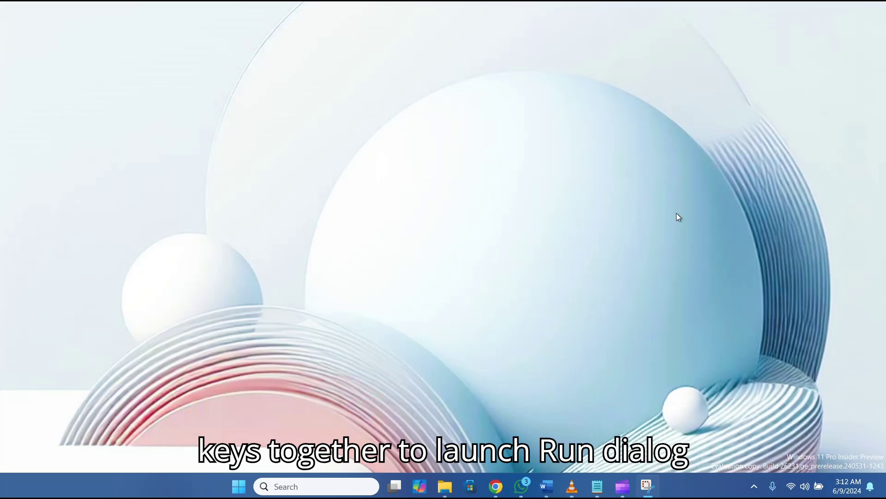
# - Open the user's local Temp folder by running "%temp%" from the Run dialog
pyautogui.press('super+r')
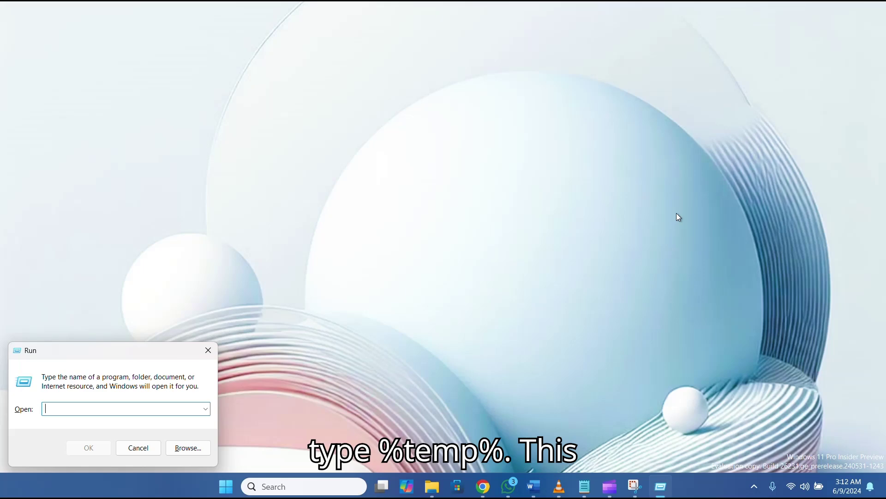
pyautogui.write('%temp')
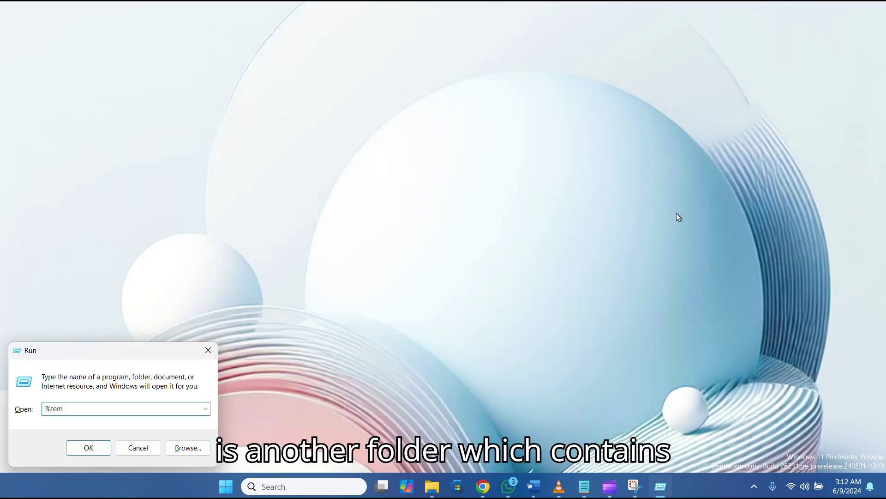
pyautogui.write('%')
pyautogui.press('Return')
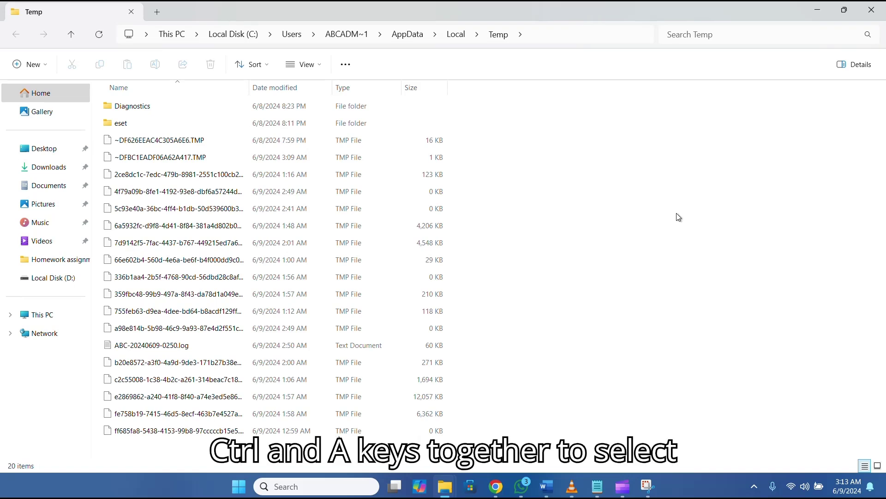
# - Permanently delete everything in the user's local Temp folder, skipping all items in use, and close the folder window
pyautogui.hotkey('ctrl', 'a')
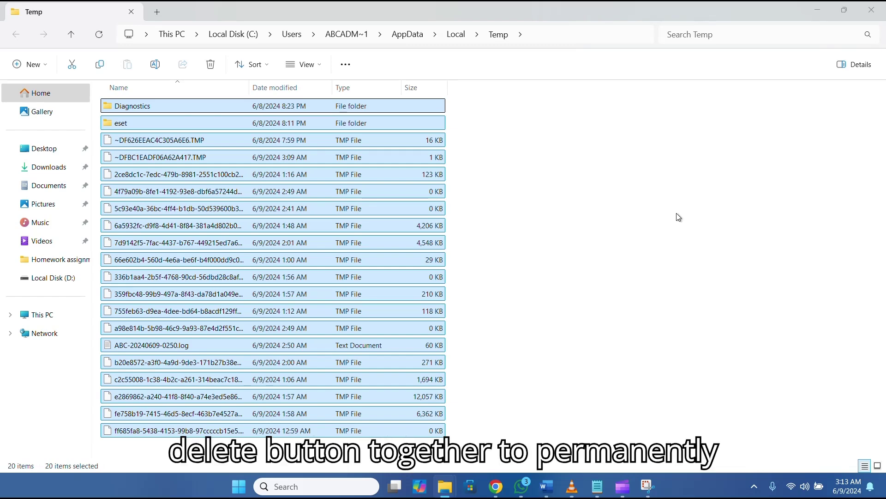
pyautogui.hotkey('shift', 'Delete')
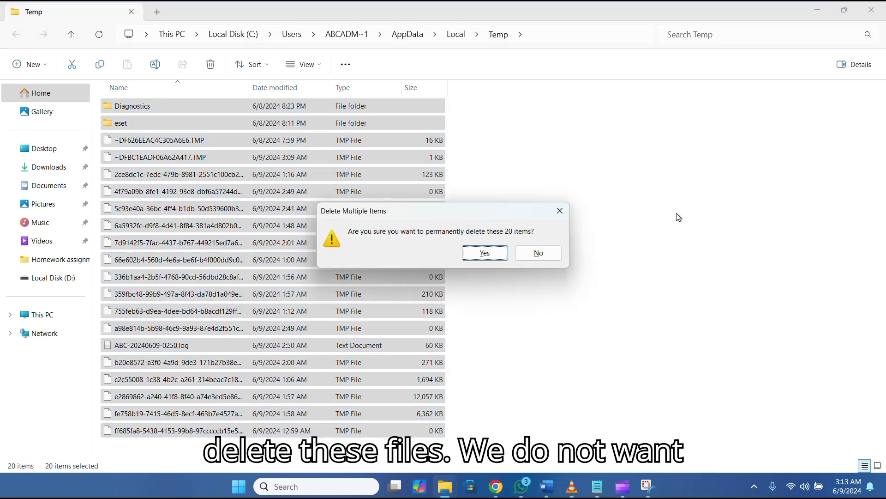
pyautogui.press('Return')
pyautogui.press('Return')
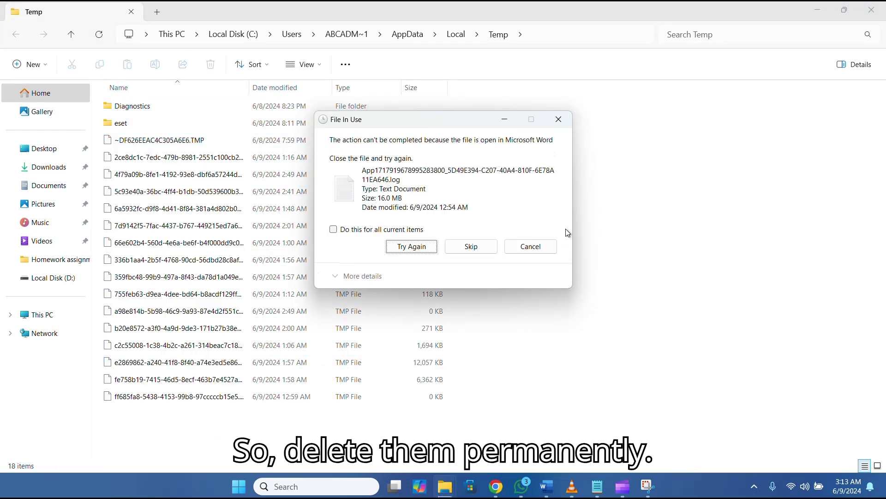
pyautogui.click(383, 233)
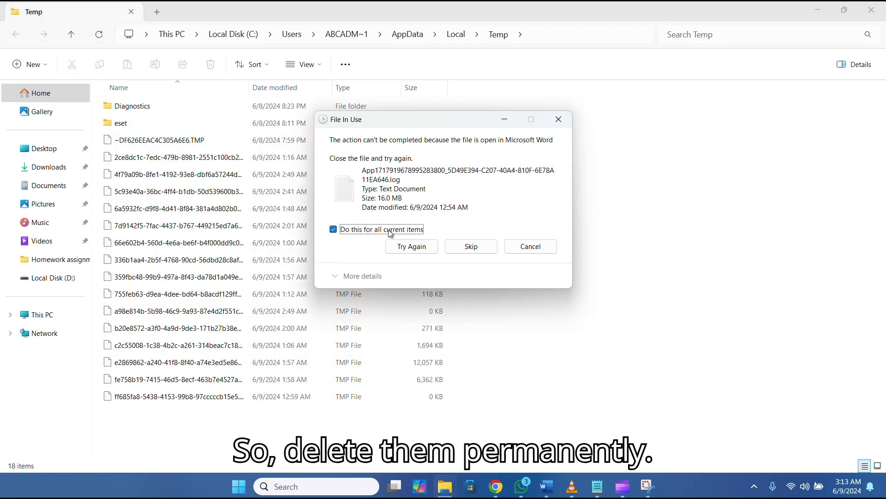
pyautogui.click(479, 250)
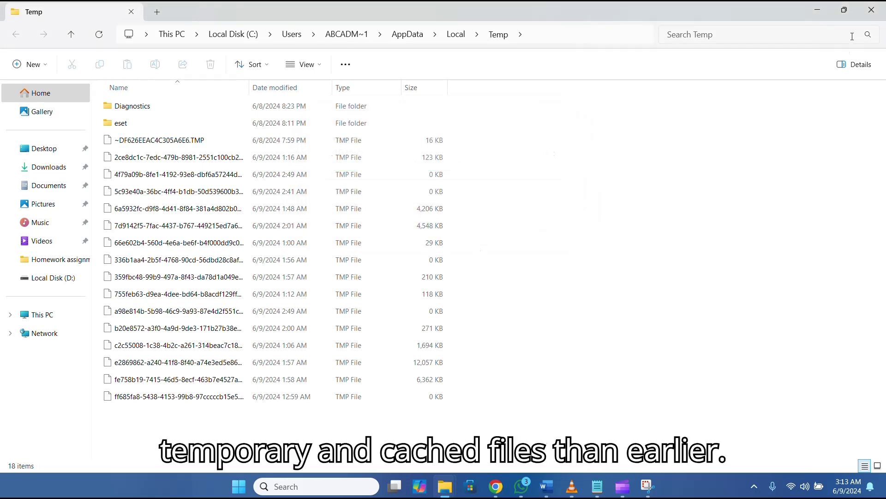
pyautogui.click(873, 13)
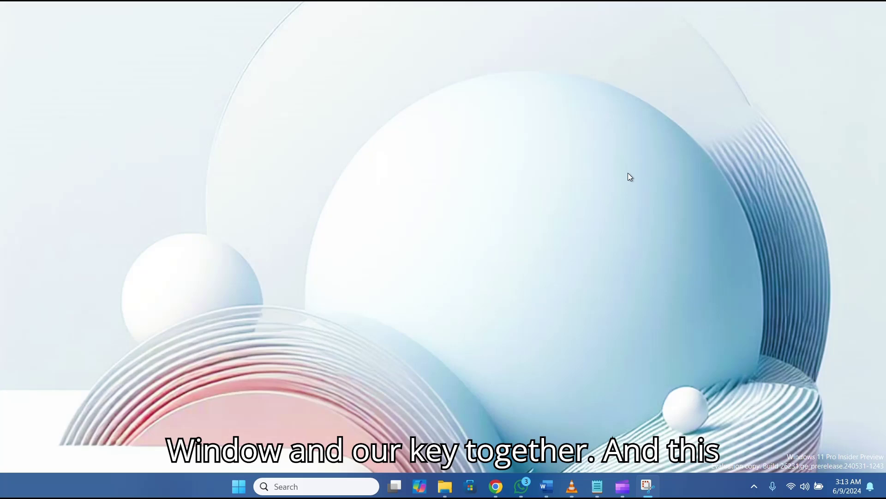
# - Launch Disk Cleanup by running "cleanmgr" from the Run dialog and scan drive C:
pyautogui.press('super+r')
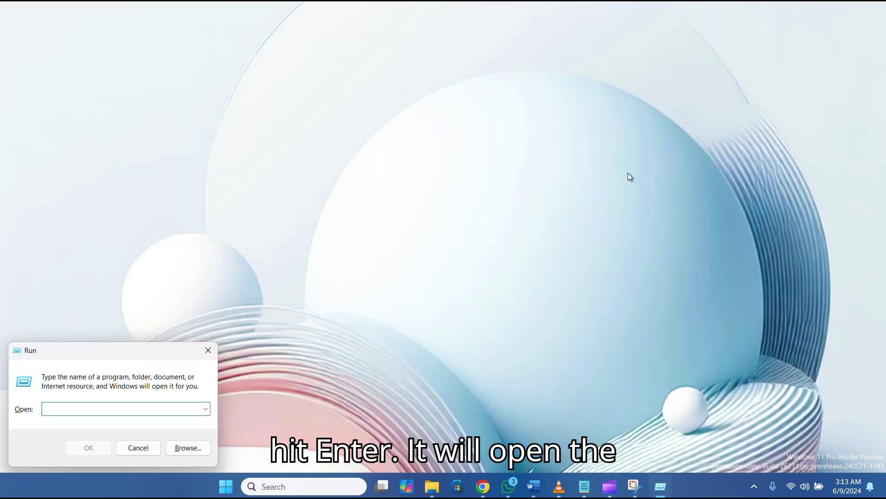
pyautogui.write('cleamg')
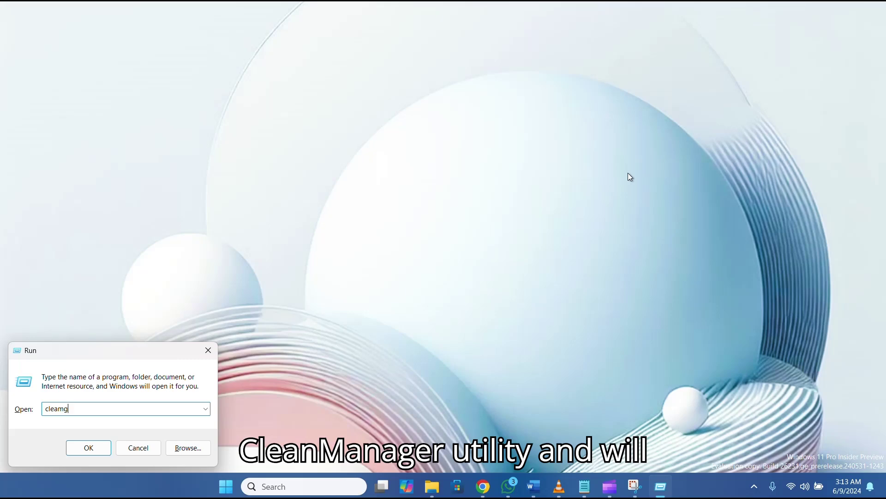
pyautogui.press('BackSpace')
pyautogui.press('BackSpace')
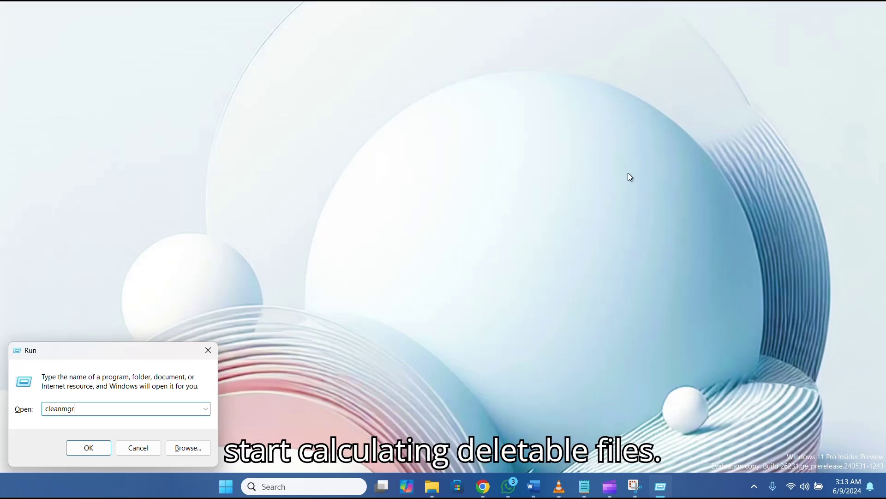
pyautogui.press('Return')
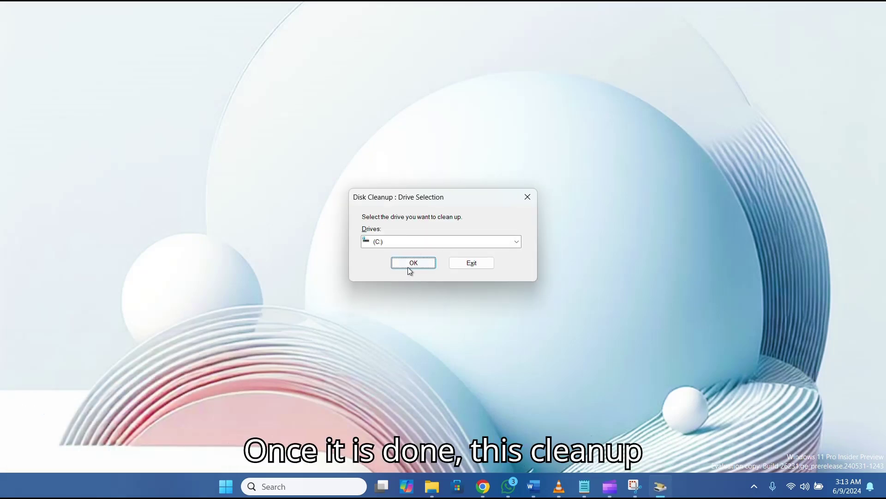
pyautogui.click(413, 263)
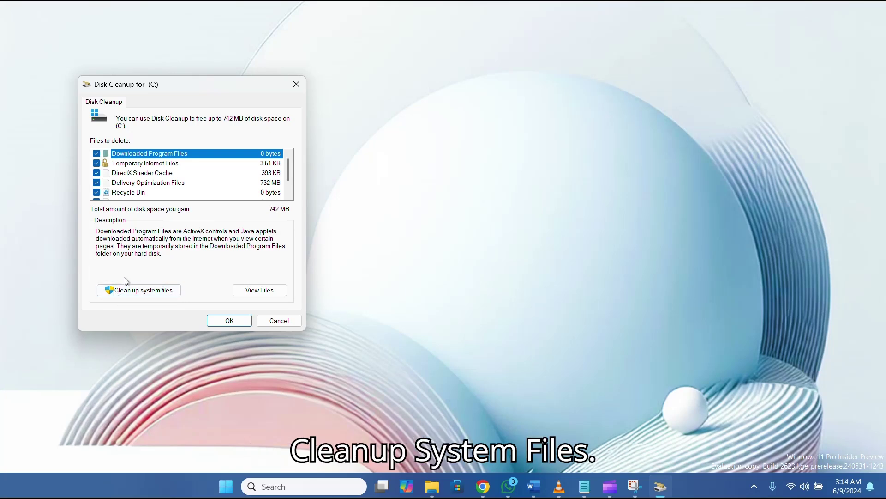
# - Extend the cleanup scan to system files, choosing drive C: again
pyautogui.click(122, 291)
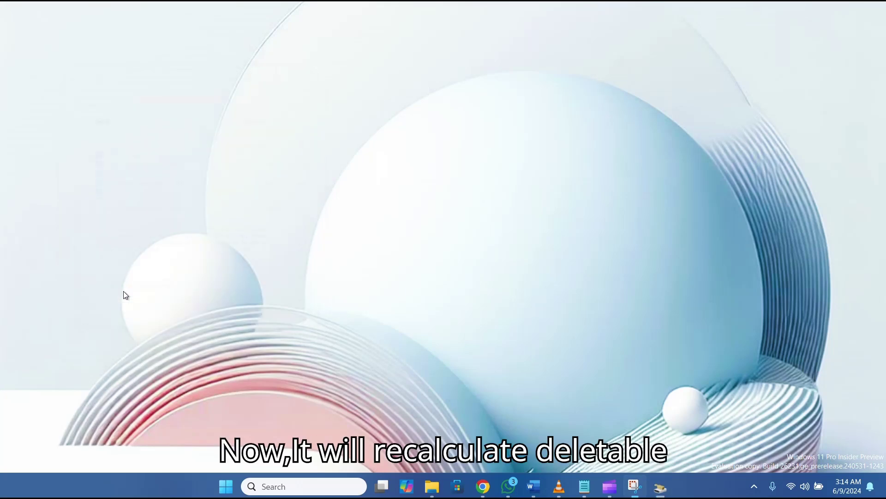
pyautogui.click(408, 264)
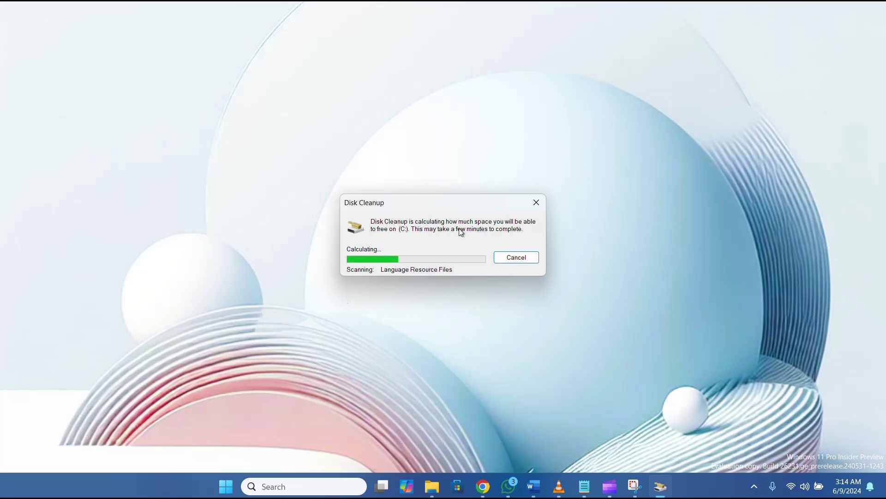
pyautogui.moveTo(443, 199); pyautogui.dragTo(442, 184)
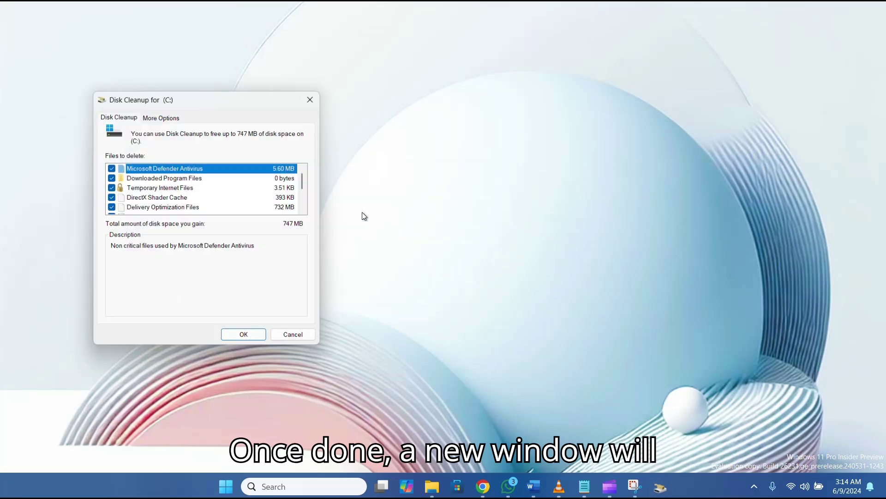
# - Start the cleanup of drive C: with the checked file categories and confirm deleting the files
pyautogui.moveTo(301, 184)
pyautogui.mouseDown()
pyautogui.moveTo(301, 209)
pyautogui.moveTo(301, 183)
pyautogui.mouseUp()
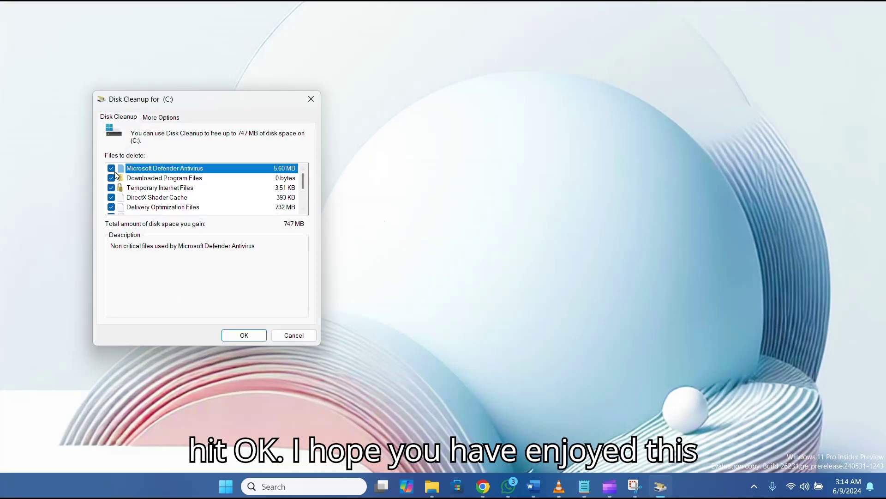
pyautogui.click(244, 334)
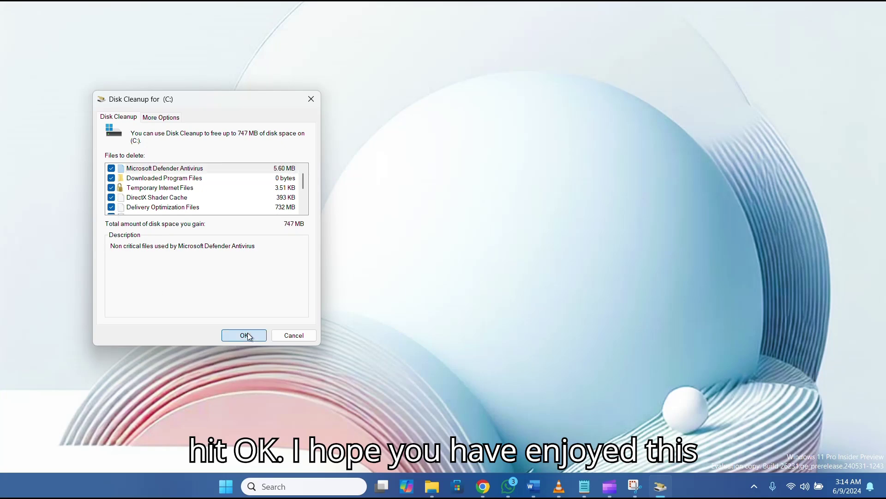
pyautogui.click(480, 251)
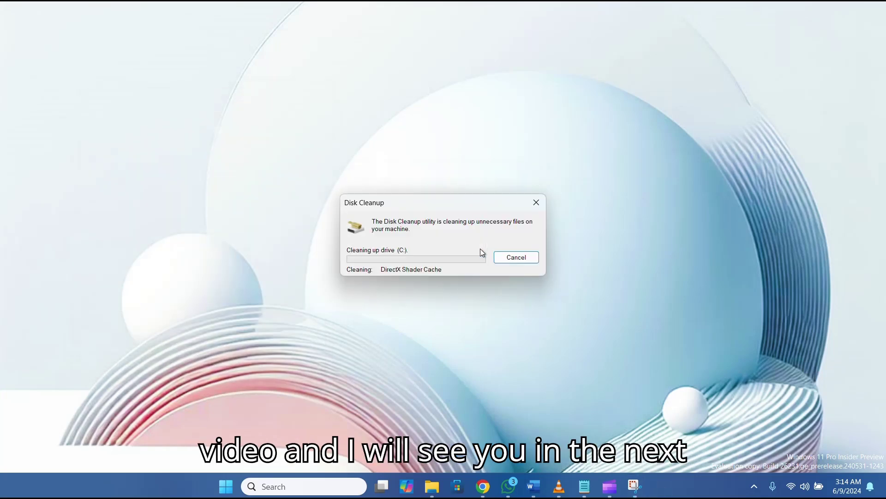